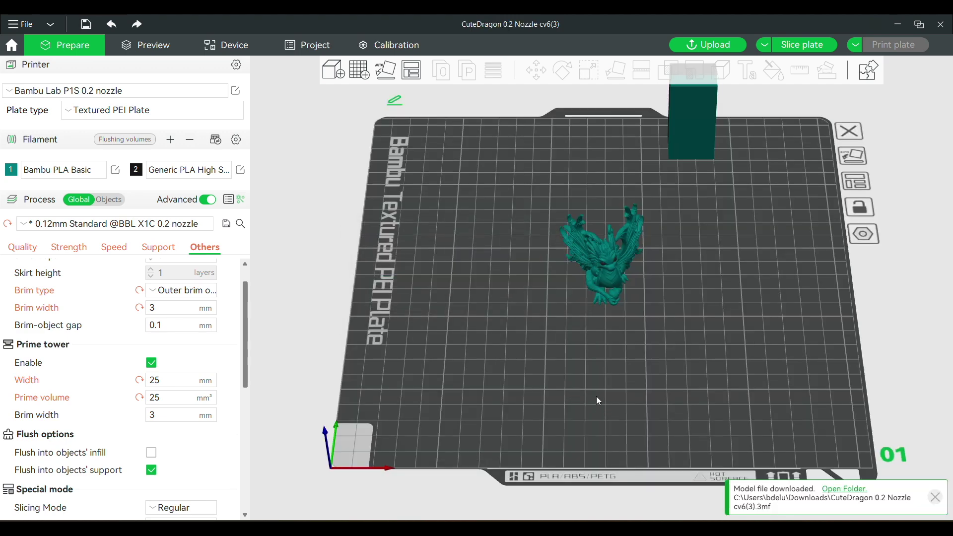
Step: Add two more filaments and set the colour of filament 1 to bright green
drag(602, 397, 678, 288)
scroll(606, 367, up, 3)
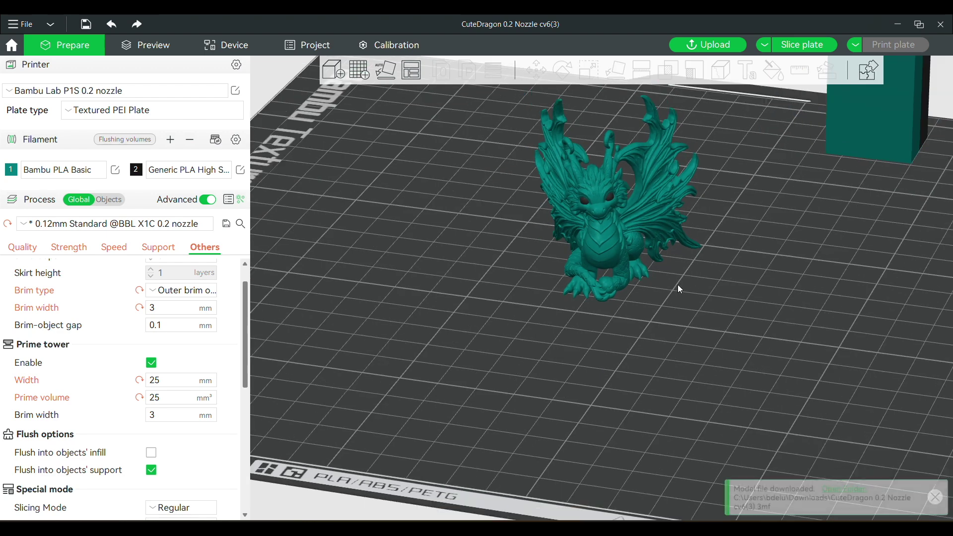
click(170, 140)
click(10, 170)
click(51, 81)
click(30, 208)
Step: Set the colour of filament 2 to white
click(135, 170)
click(132, 123)
click(30, 208)
Step: Set the colour of filament 3 to purple and filament 4 to black
click(10, 193)
click(132, 123)
click(31, 208)
click(60, 191)
key(Escape)
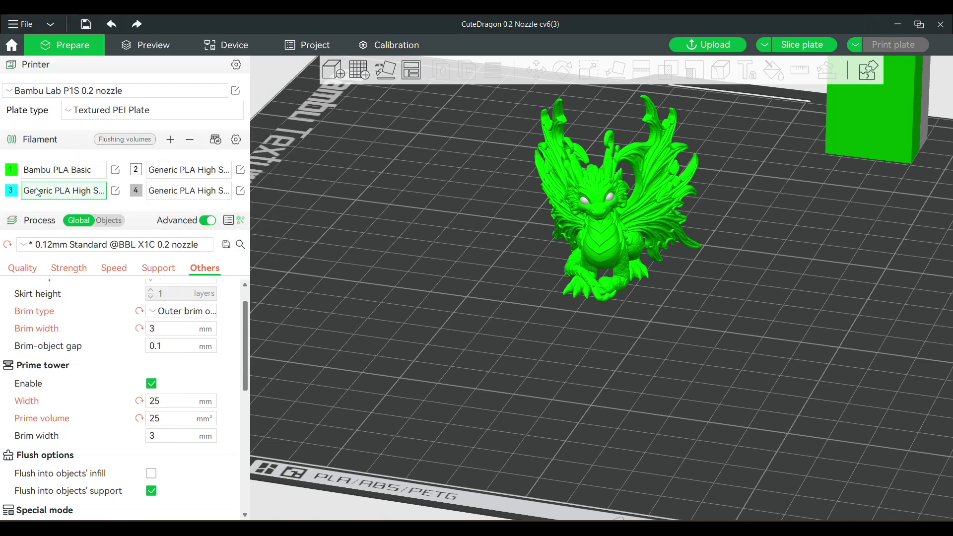
click(135, 191)
key(Escape)
click(140, 195)
click(63, 124)
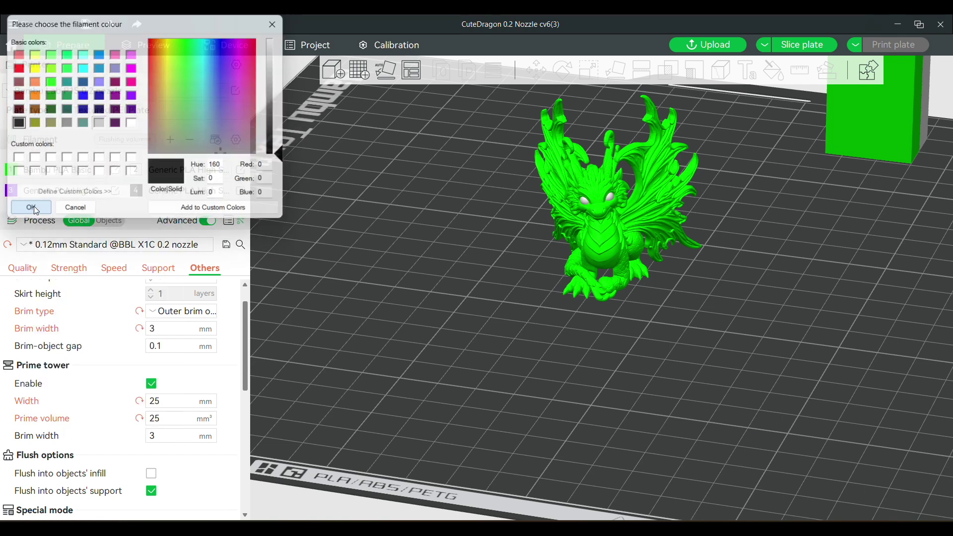
click(30, 208)
Step: Select the dragon model on the plate and open colour painting for it
scroll(512, 260, up, 3)
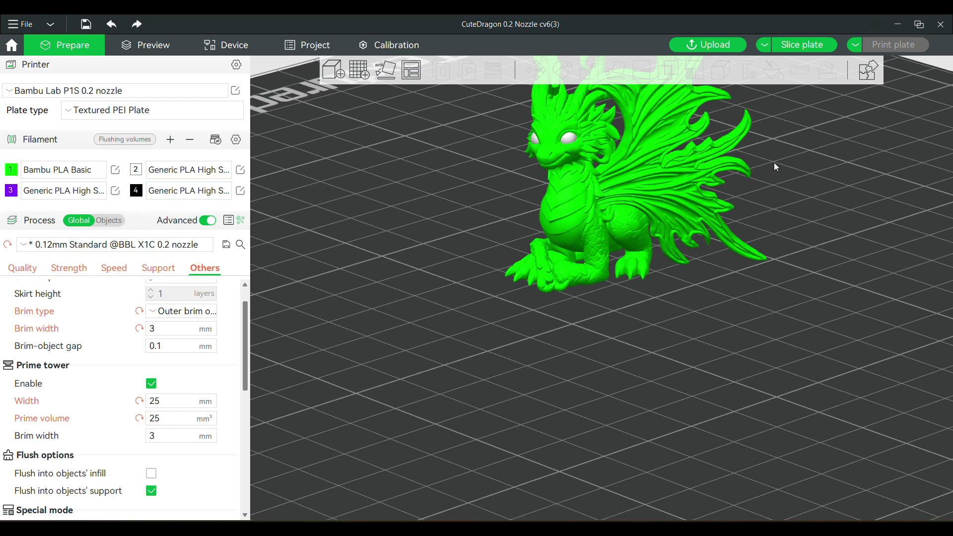
scroll(758, 265, up, 2)
scroll(758, 265, down, 3)
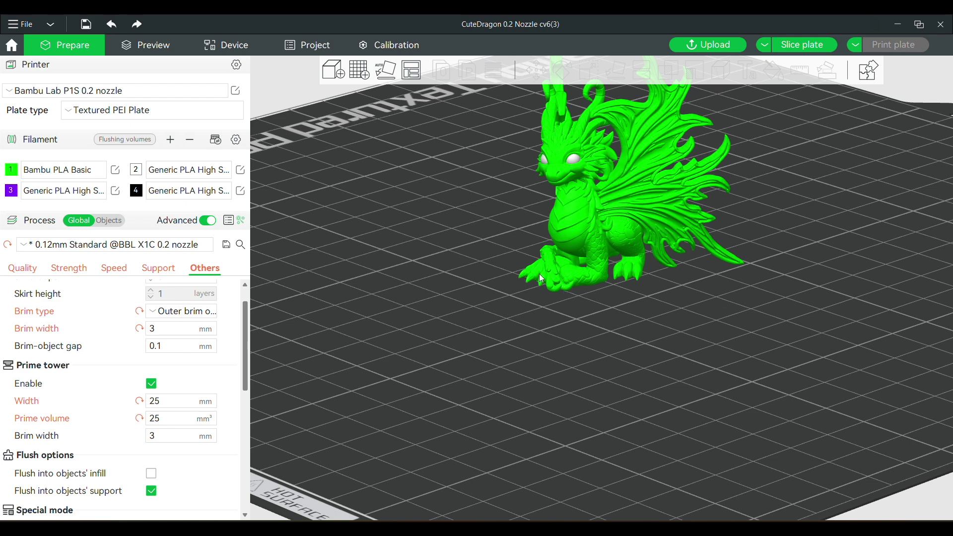
drag(873, 193, 614, 279)
click(595, 238)
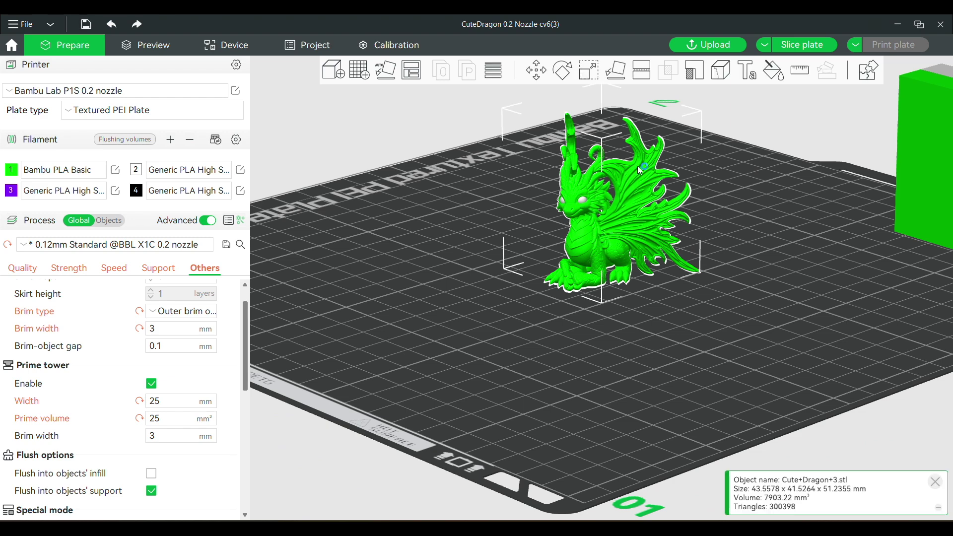
click(776, 71)
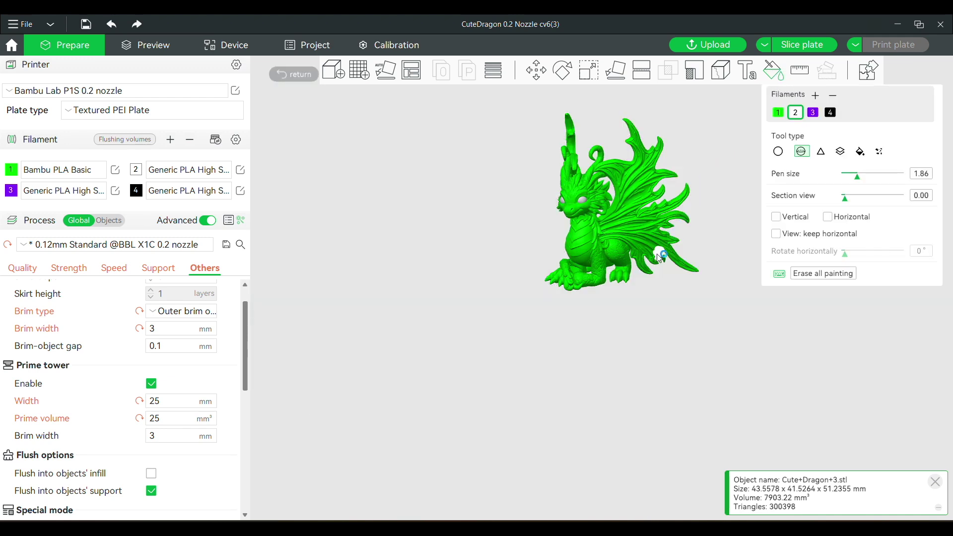
Step: Choose the Circle brush with a pen size of 0.52 and purple filament 3 as the painting colour
scroll(660, 255, up, 5)
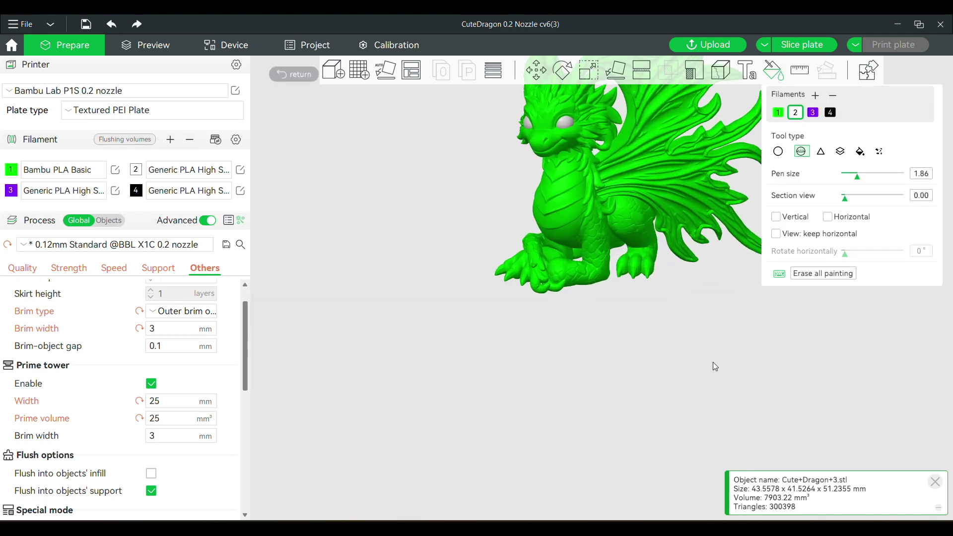
middle_drag(715, 367, 697, 506)
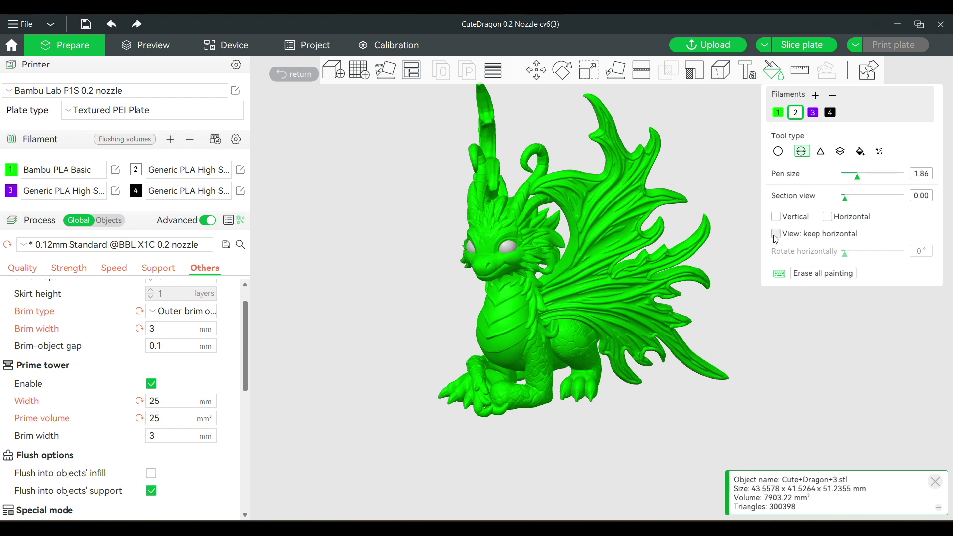
click(778, 154)
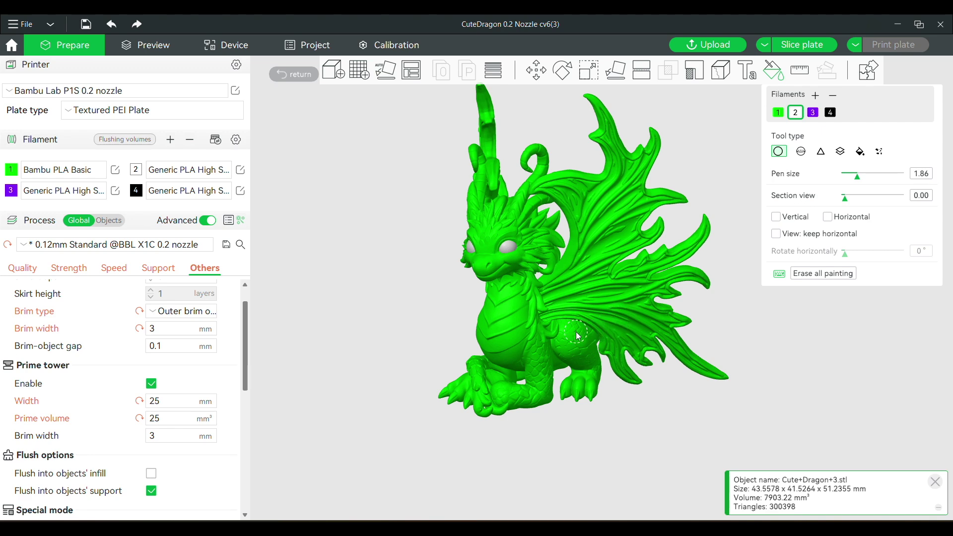
click(11, 191)
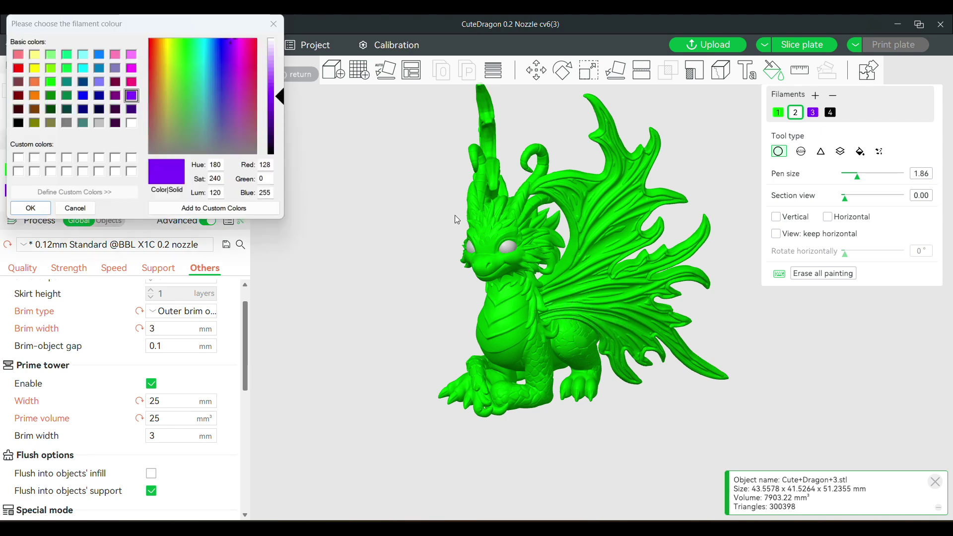
click(63, 209)
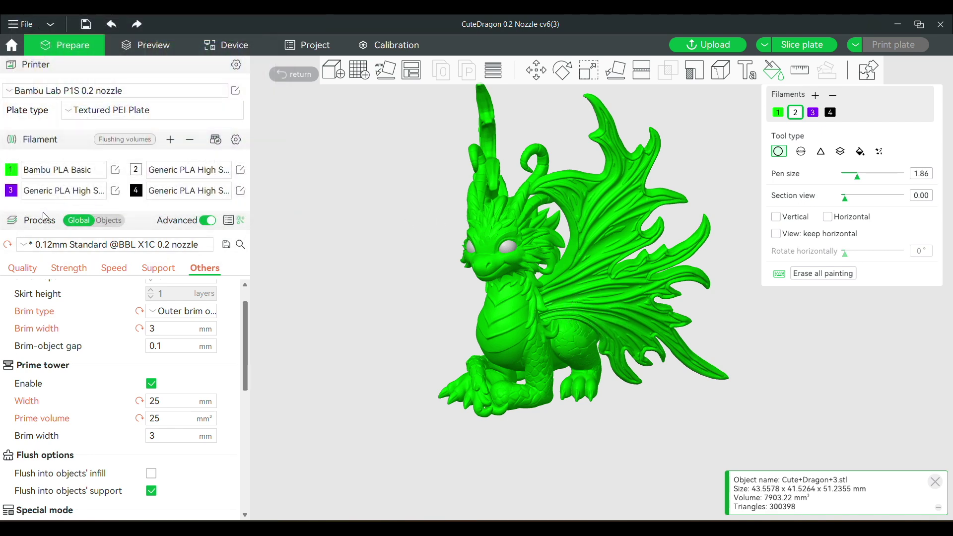
scroll(602, 259, up, 3)
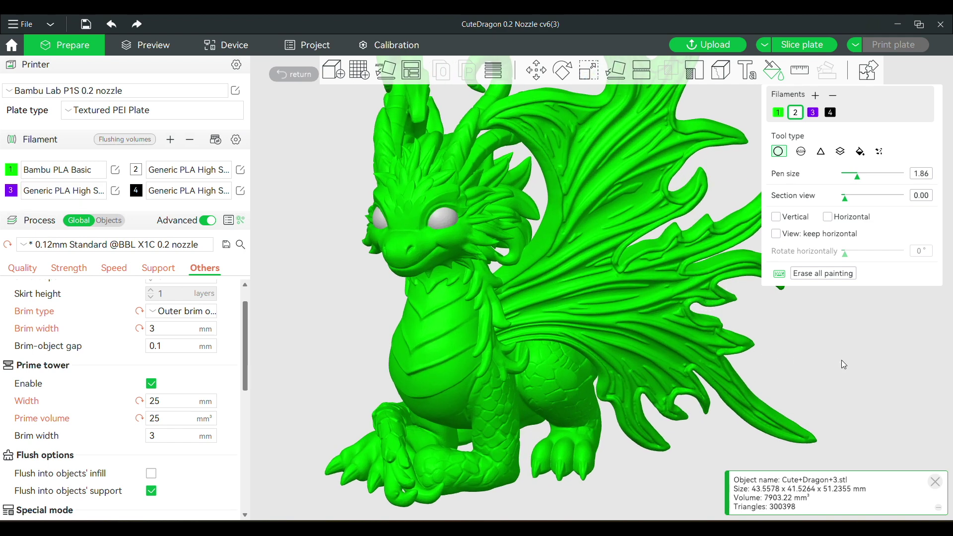
drag(842, 362, 821, 364)
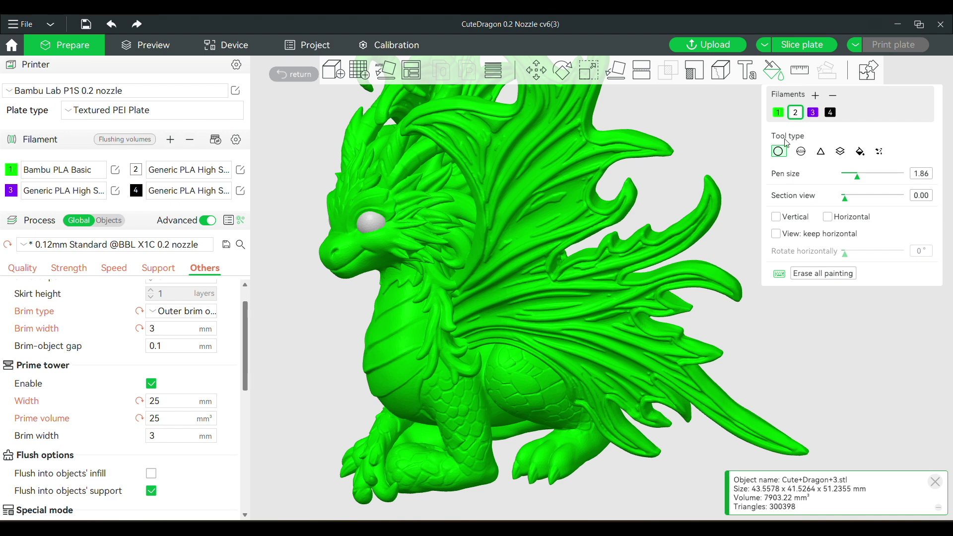
drag(858, 176, 848, 177)
key(3)
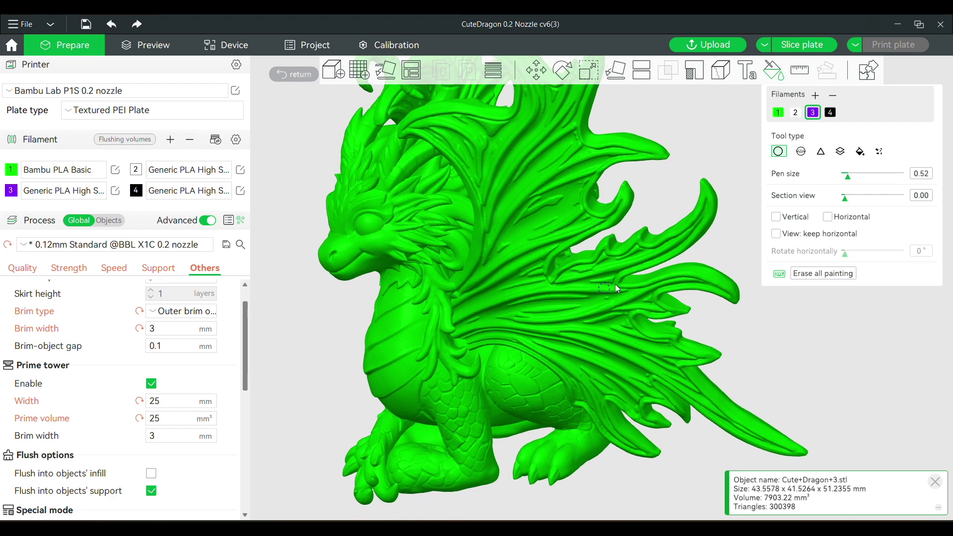
Step: Try the Circle brush with a purple stroke along a tip of the dragon's wing, and erase all painting
scroll(688, 323, down, 5)
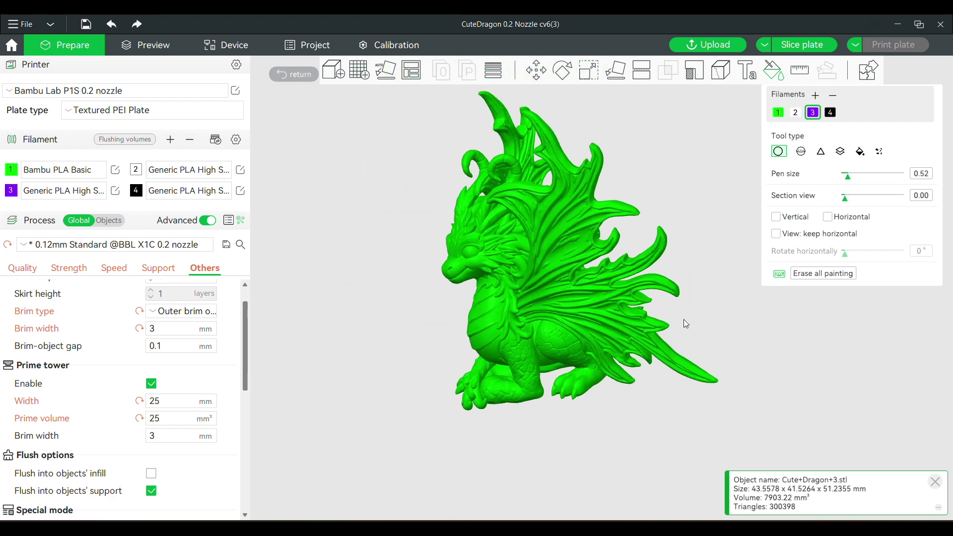
drag(707, 261, 632, 258)
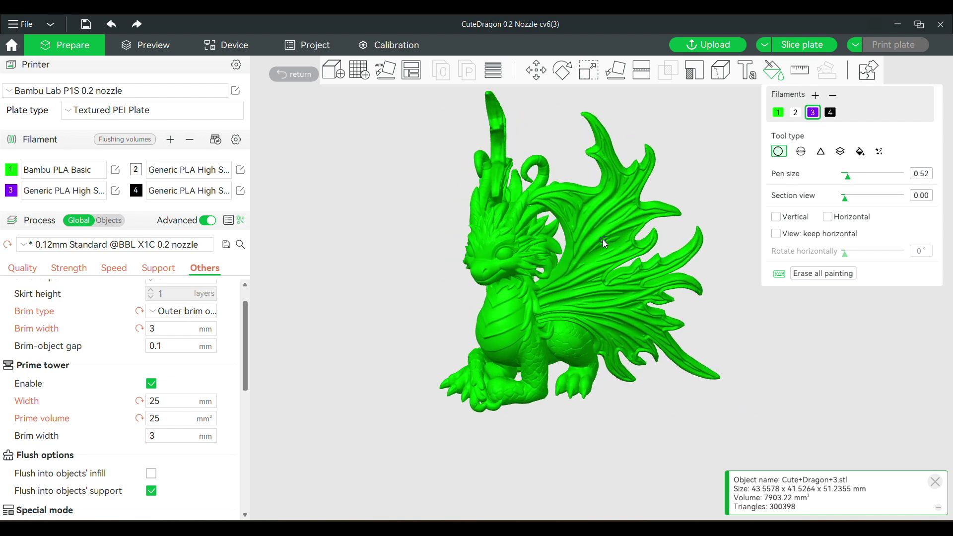
drag(738, 329, 727, 346)
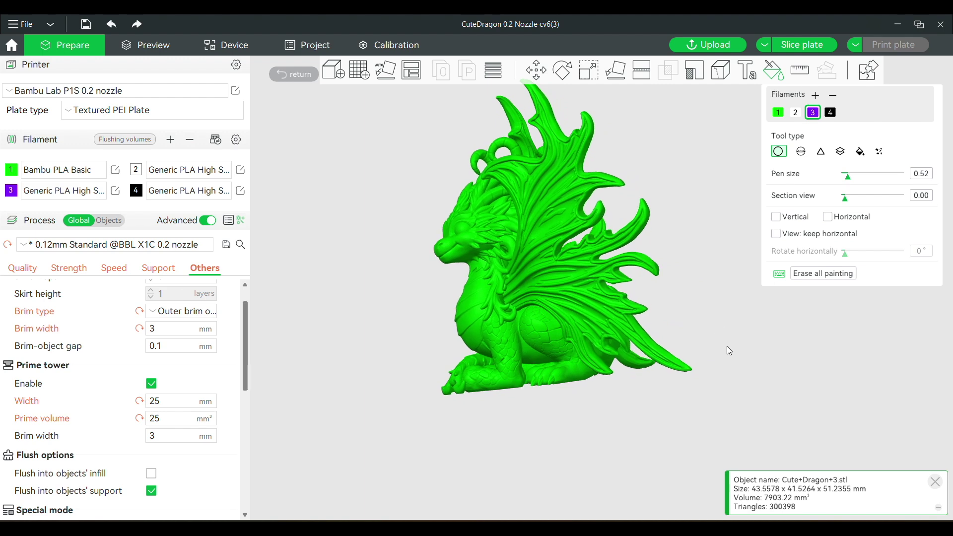
scroll(727, 347, up, 5)
scroll(672, 247, up, 3)
scroll(615, 260, down, 3)
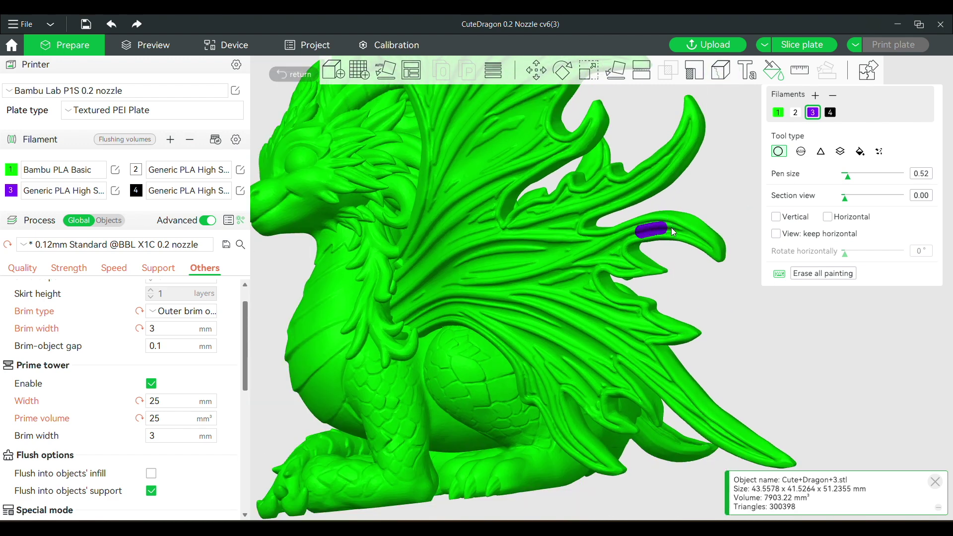
mouse_move(703, 238)
mouse_down()
mouse_move(721, 255)
mouse_move(647, 240)
mouse_up()
mouse_move(817, 332)
mouse_down()
mouse_move(782, 318)
mouse_move(718, 335)
mouse_move(737, 332)
mouse_move(758, 376)
mouse_move(744, 366)
mouse_move(797, 370)
mouse_up()
scroll(737, 332, down, 5)
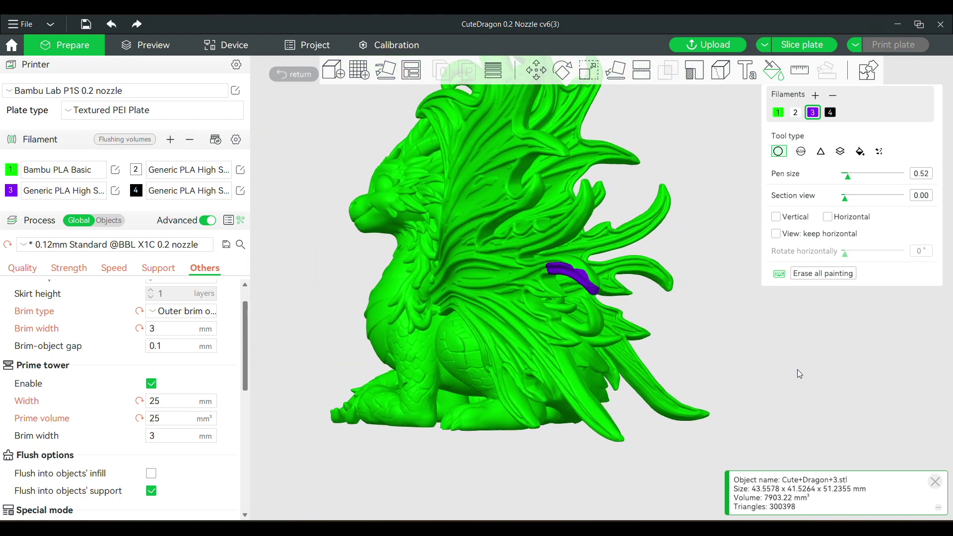
click(827, 276)
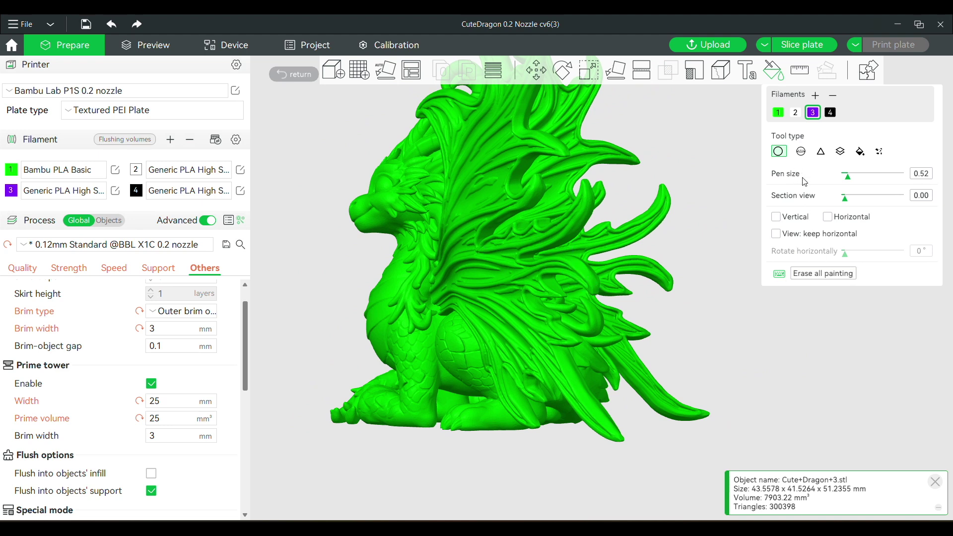
Step: Try the Sphere brush at pen size 3.20 in purple on the lower part of the wing, and erase all painting
click(803, 152)
drag(849, 178, 858, 180)
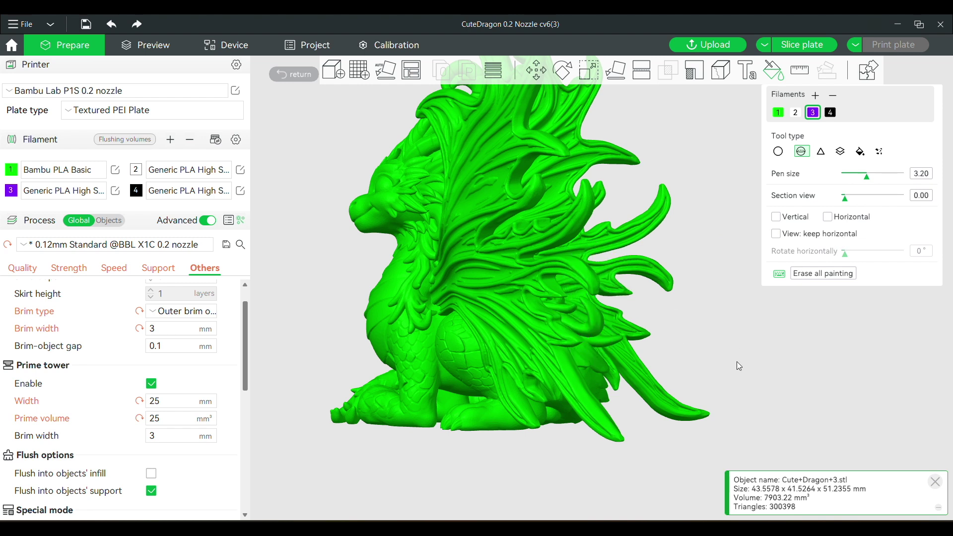
drag(737, 362, 734, 361)
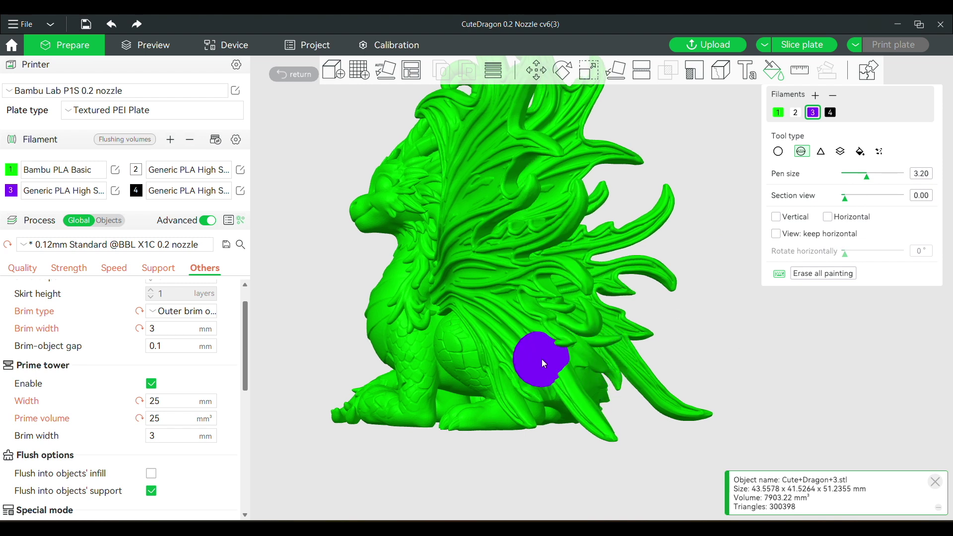
mouse_move(541, 359)
mouse_down()
mouse_move(597, 425)
mouse_move(531, 350)
mouse_move(572, 320)
mouse_move(593, 319)
mouse_up()
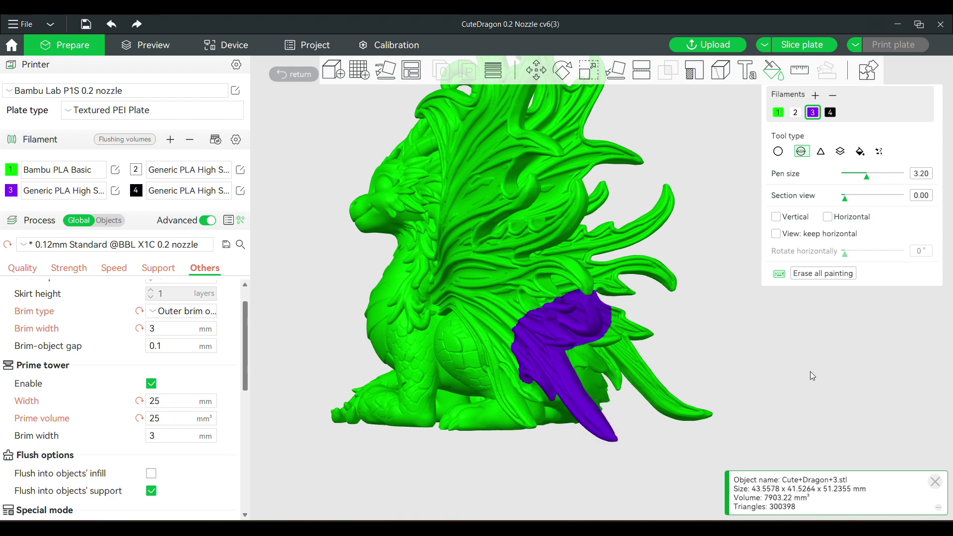
drag(810, 374, 747, 377)
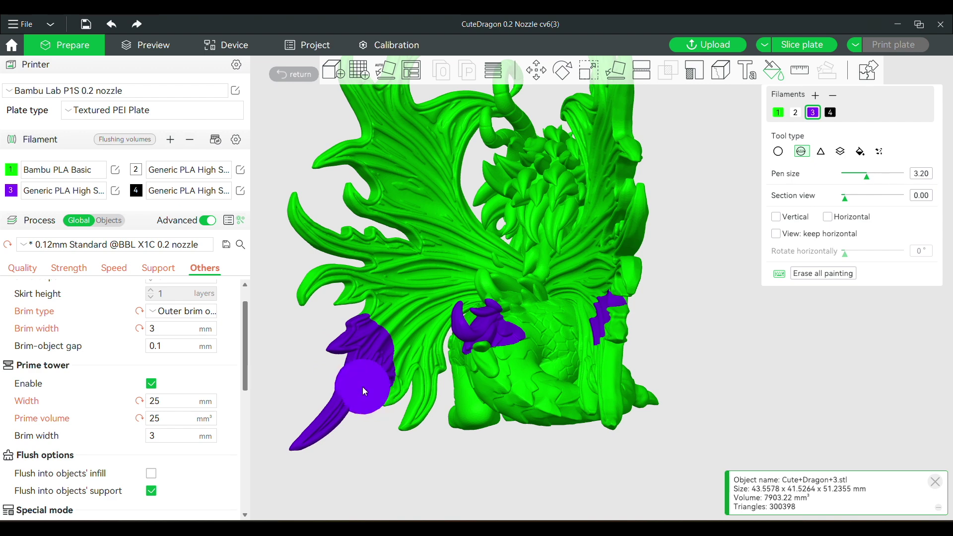
drag(723, 391, 743, 404)
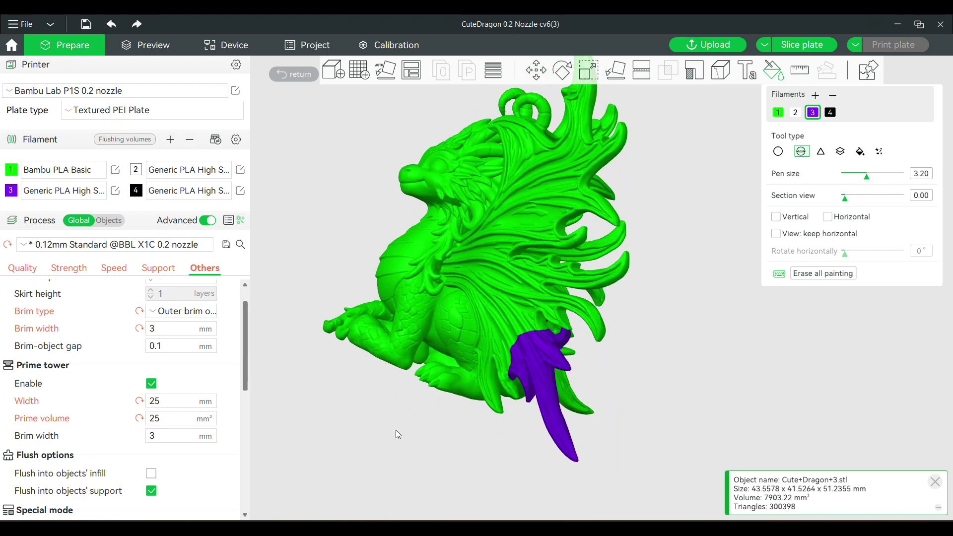
drag(399, 431, 819, 275)
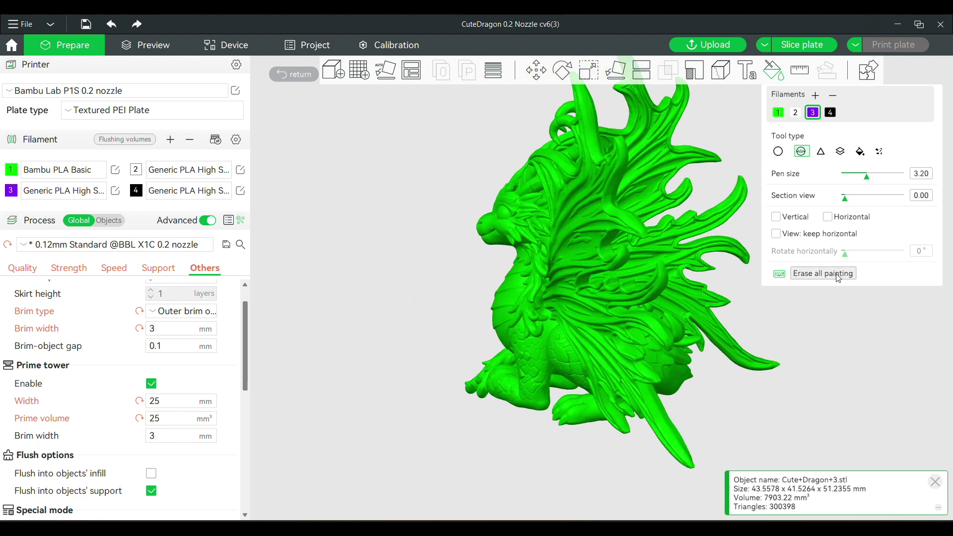
Step: Try the Triangle tool by painting a few single facets of the wing purple, and erase all painting
click(821, 152)
scroll(527, 380, up, 2)
scroll(527, 379, up, 5)
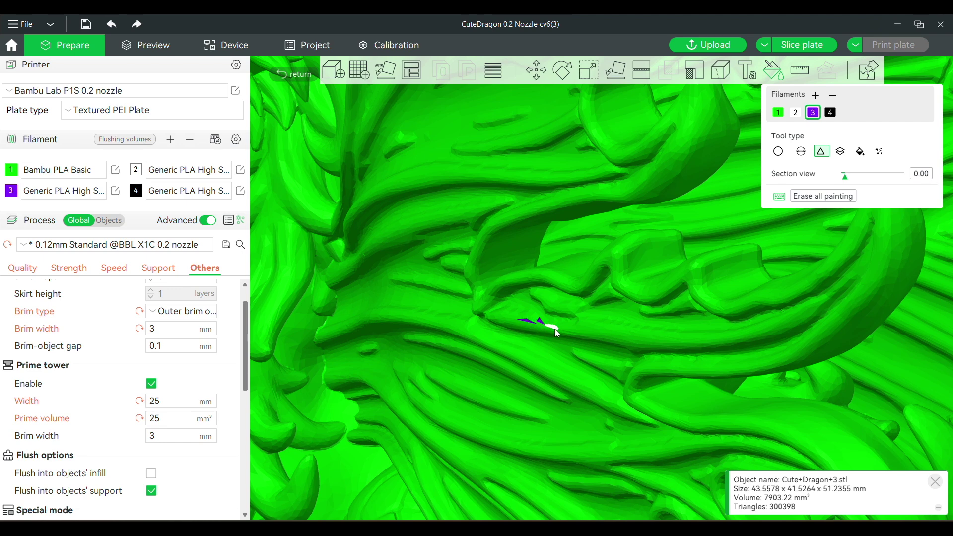
scroll(572, 325, up, 5)
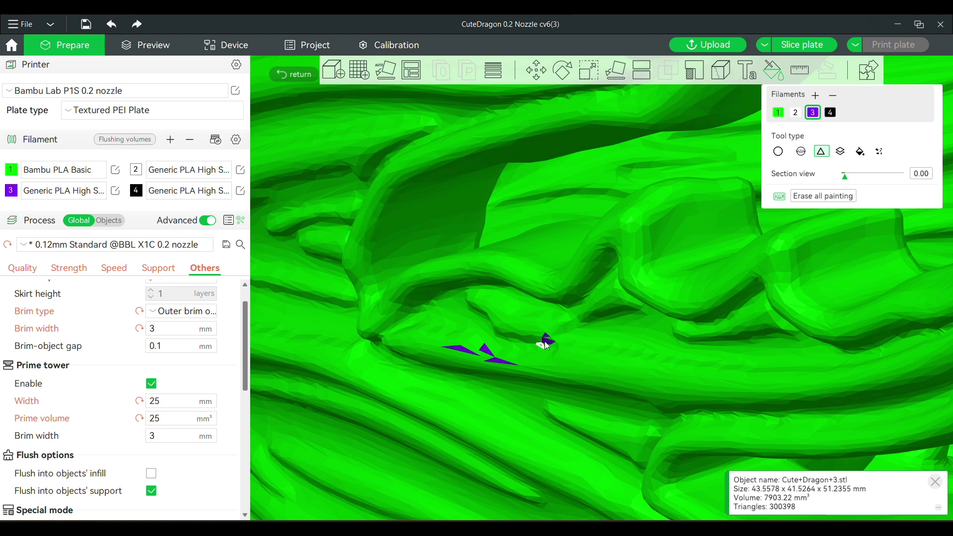
scroll(546, 342, down, 3)
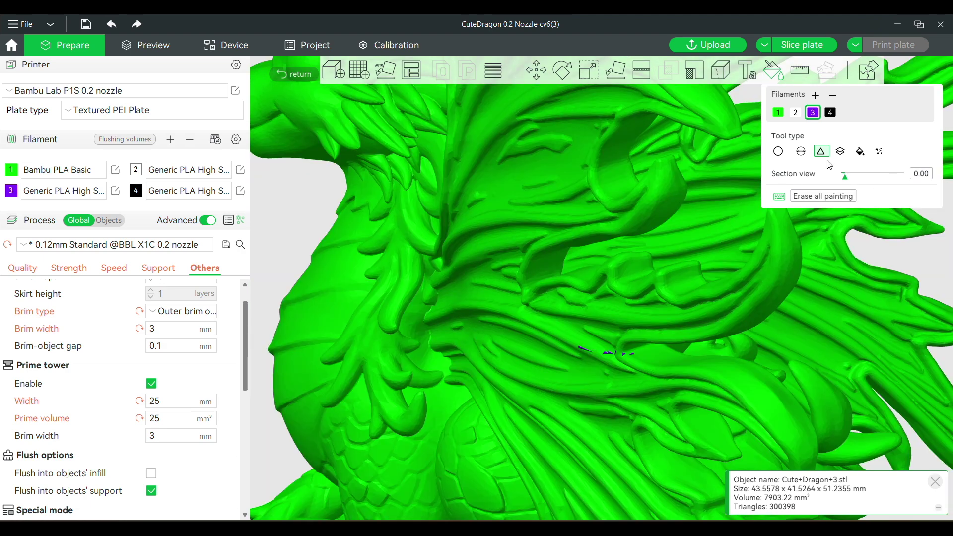
click(823, 195)
Step: Fill the dragon's eye with purple filament 3, using the Fill tool with edge detection and a smart fill angle of 10.00
scroll(273, 250, down, 5)
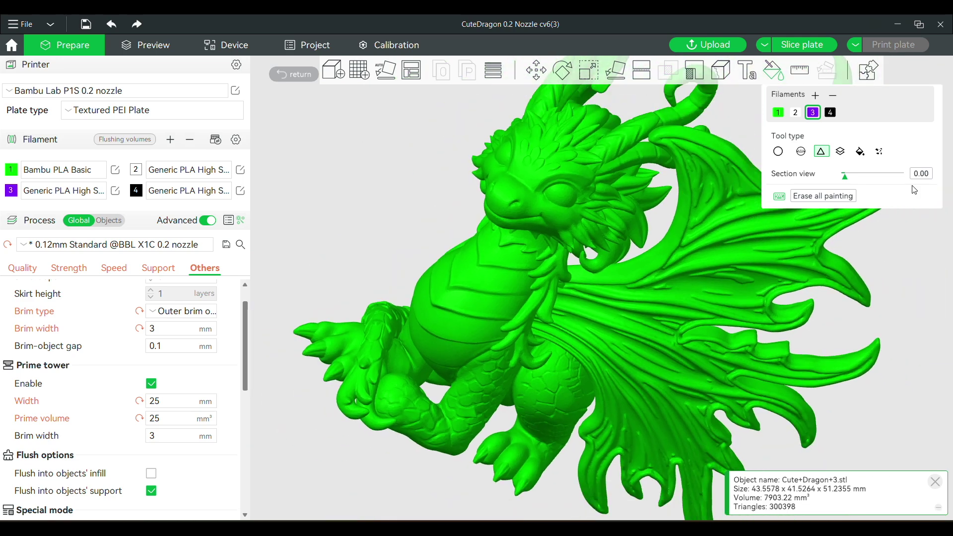
click(860, 152)
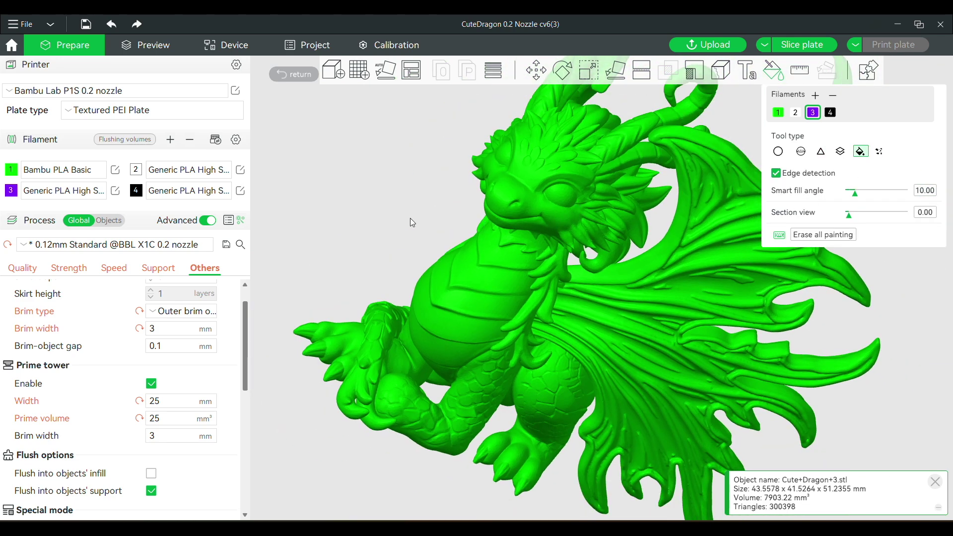
mouse_move(410, 218)
mouse_down()
mouse_move(388, 222)
mouse_move(399, 205)
mouse_up()
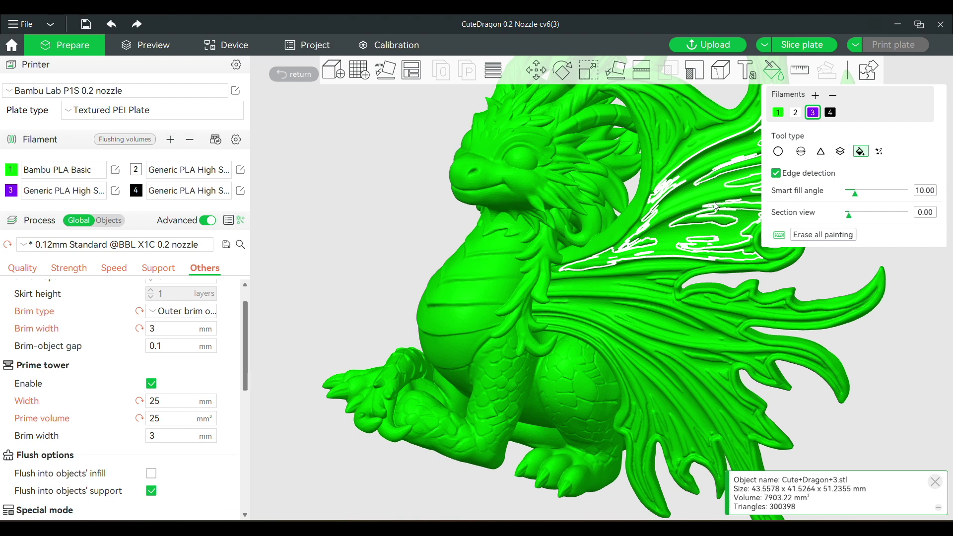
scroll(716, 206, down, 3)
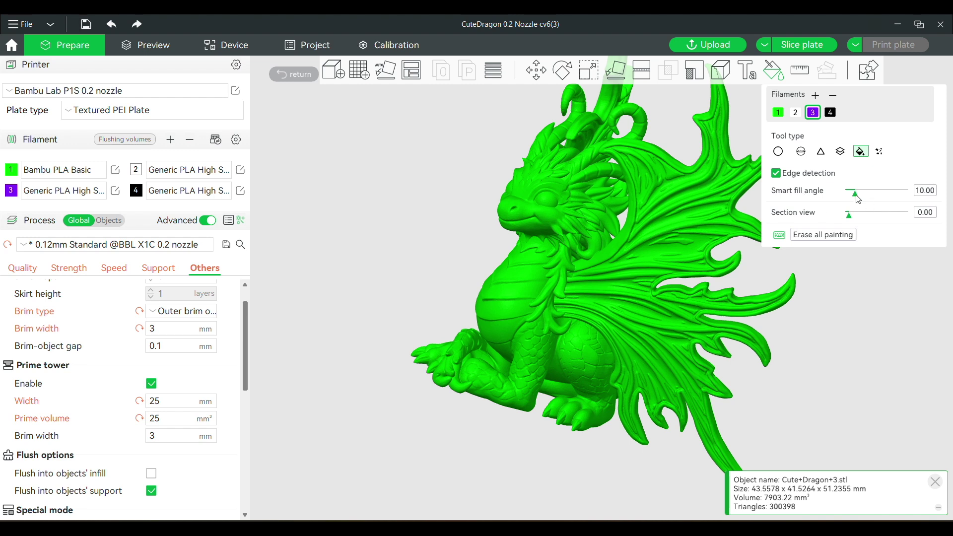
drag(856, 195, 880, 197)
drag(881, 199, 867, 200)
drag(868, 198, 862, 199)
drag(862, 198, 854, 200)
drag(854, 199, 858, 200)
click(548, 202)
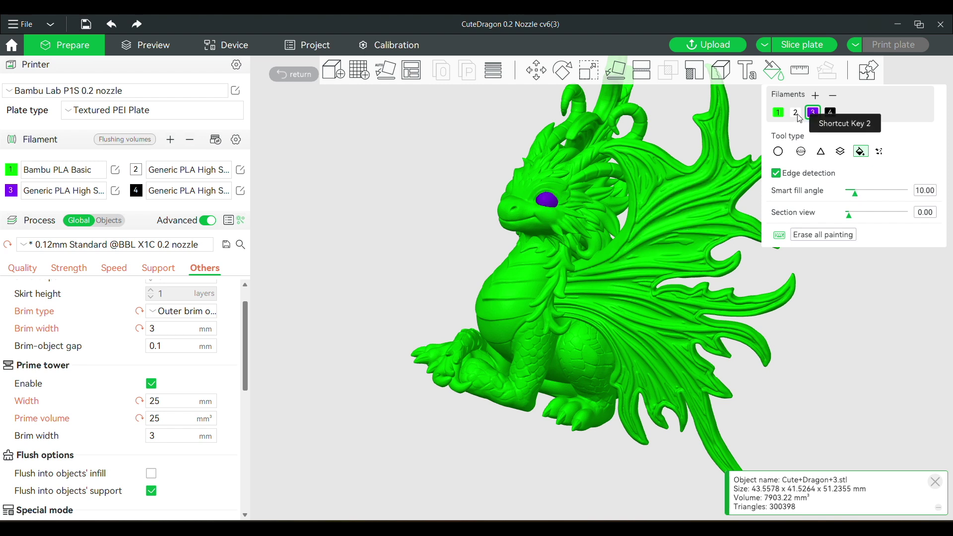
Step: Fill both of the dragon's eyes with white filament 2, using the Fill tool at a smart fill angle of 10.00
click(796, 112)
click(549, 203)
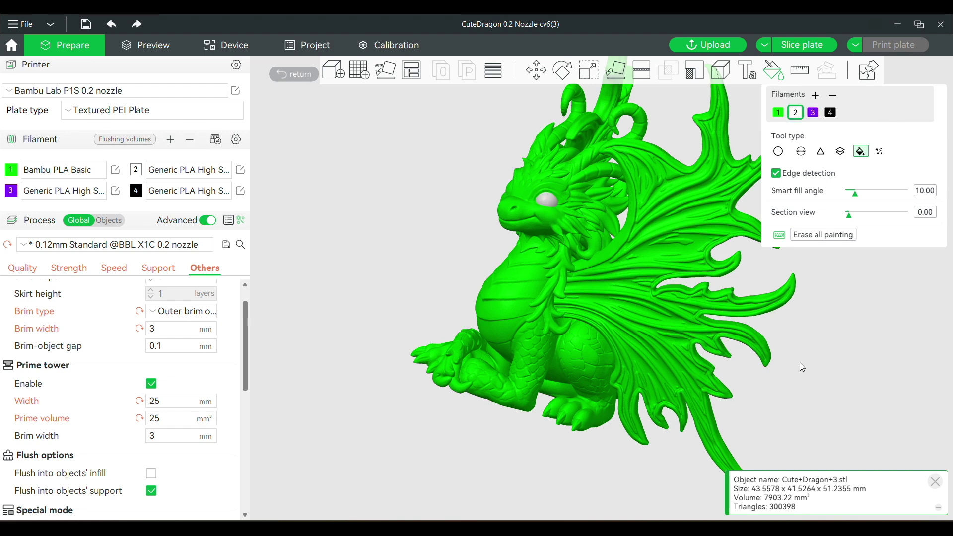
drag(800, 362, 836, 374)
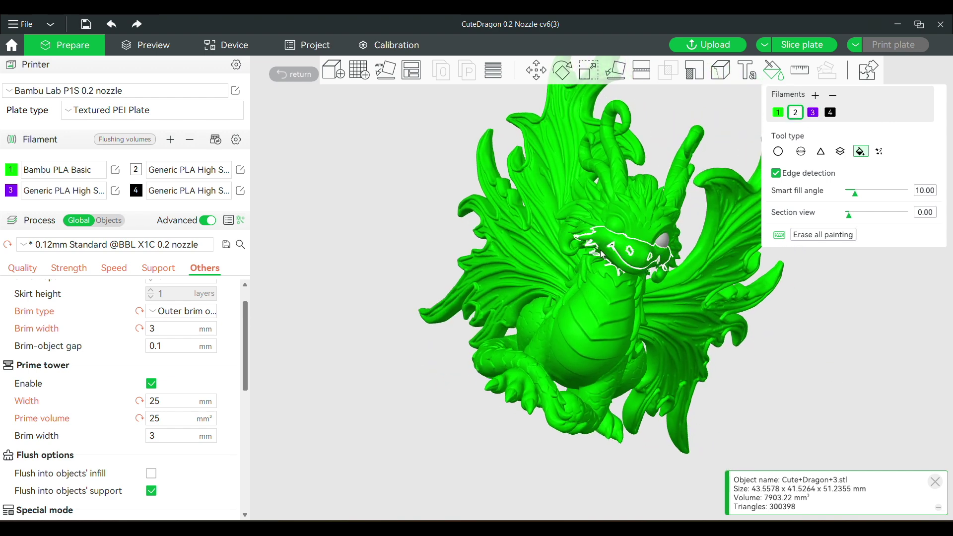
click(621, 226)
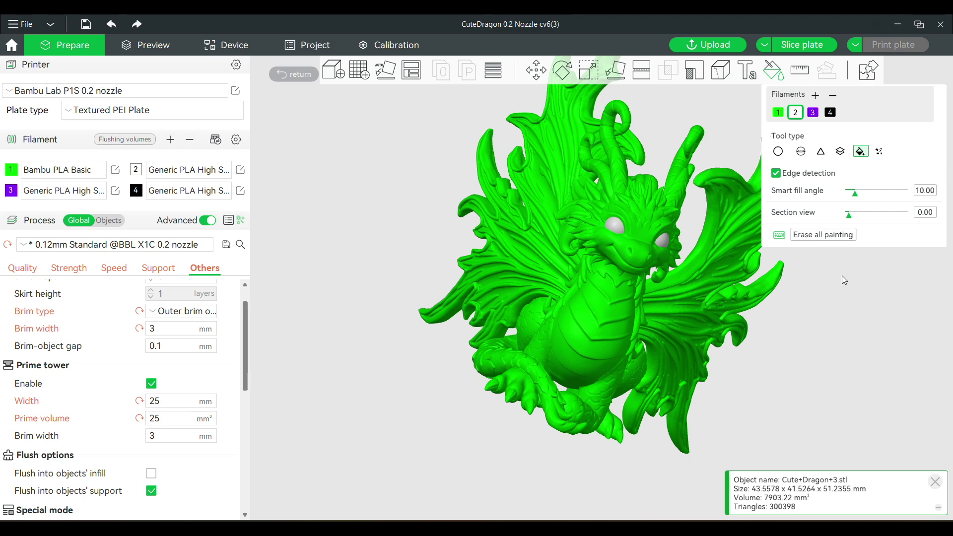
Step: Paint small black pupils on both white eyes with filament 4, using the Sphere brush at pen size 0.52
drag(838, 361, 800, 353)
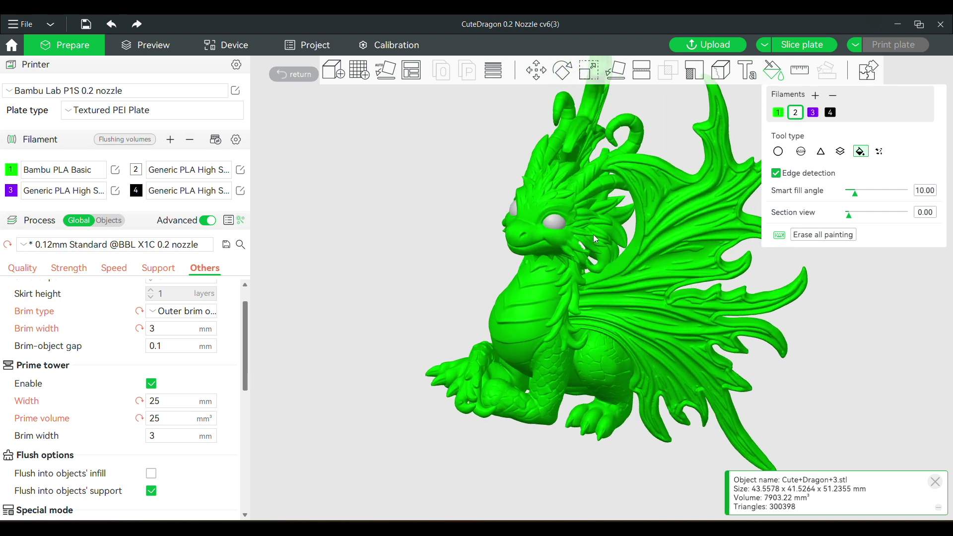
click(830, 112)
click(801, 152)
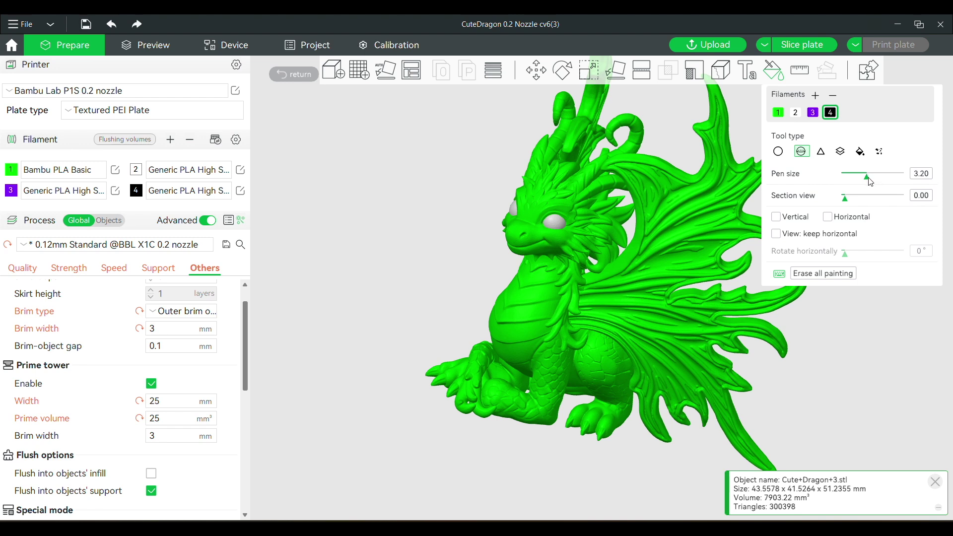
drag(868, 177, 848, 180)
drag(837, 348, 410, 437)
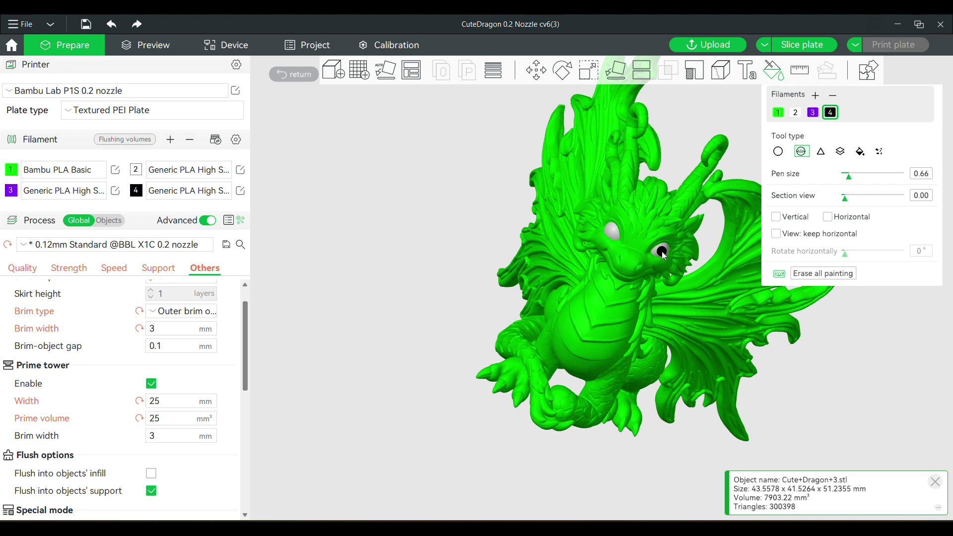
drag(852, 181, 849, 184)
drag(848, 181, 851, 183)
drag(853, 182, 851, 184)
mouse_move(794, 323)
mouse_down()
mouse_move(888, 355)
mouse_move(834, 331)
mouse_move(906, 342)
mouse_move(895, 355)
mouse_move(859, 292)
mouse_up()
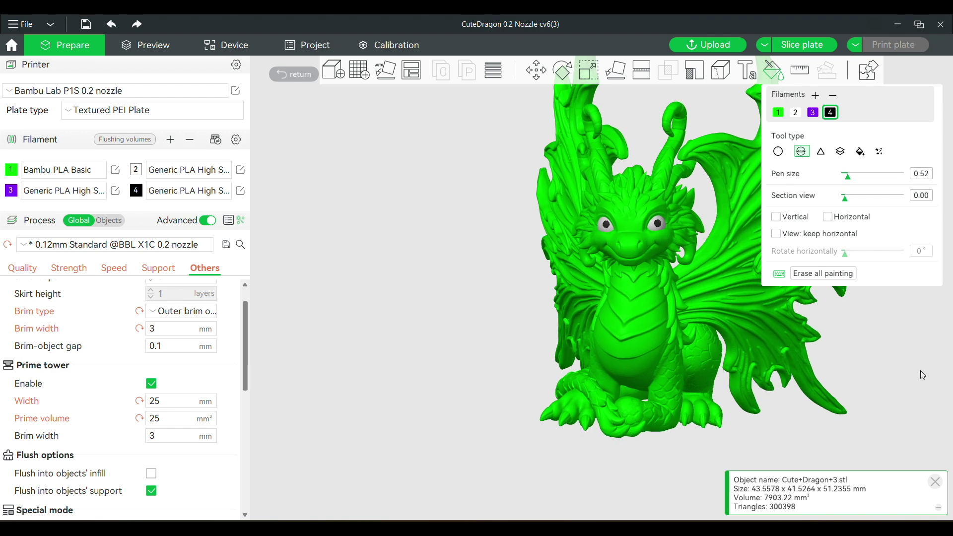
Step: Fill several mane tufts on the back of the dragon's head with purple filament 3, using the Fill tool at smart fill angle 11.00
drag(923, 375, 898, 383)
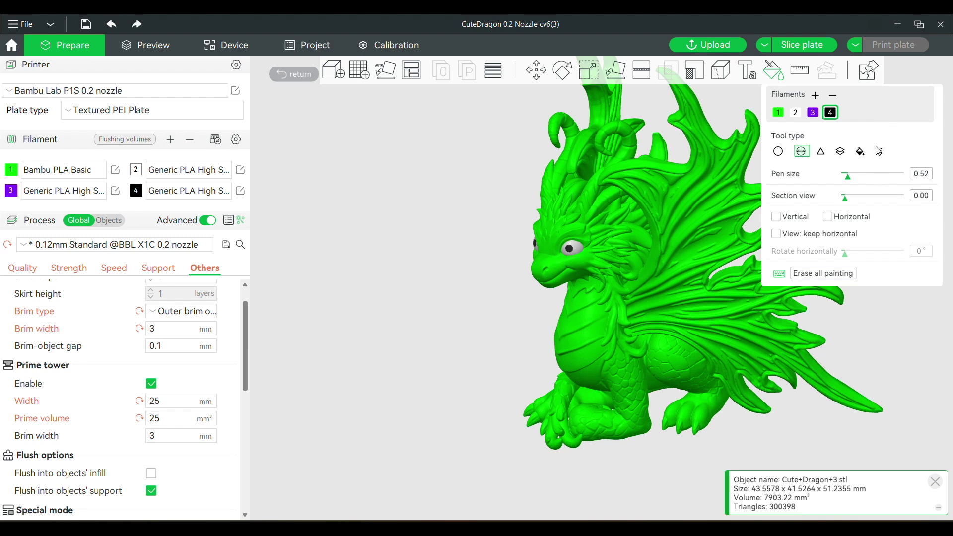
click(861, 152)
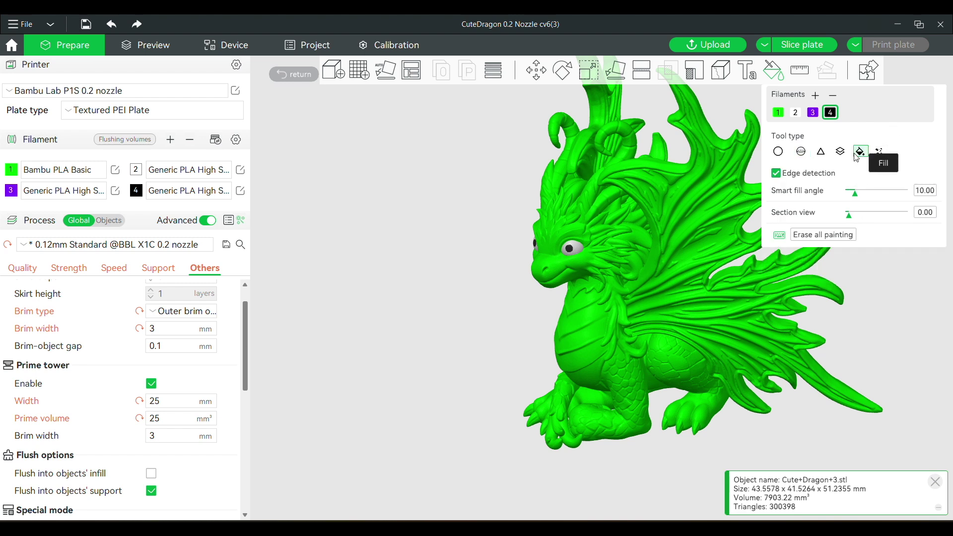
click(814, 114)
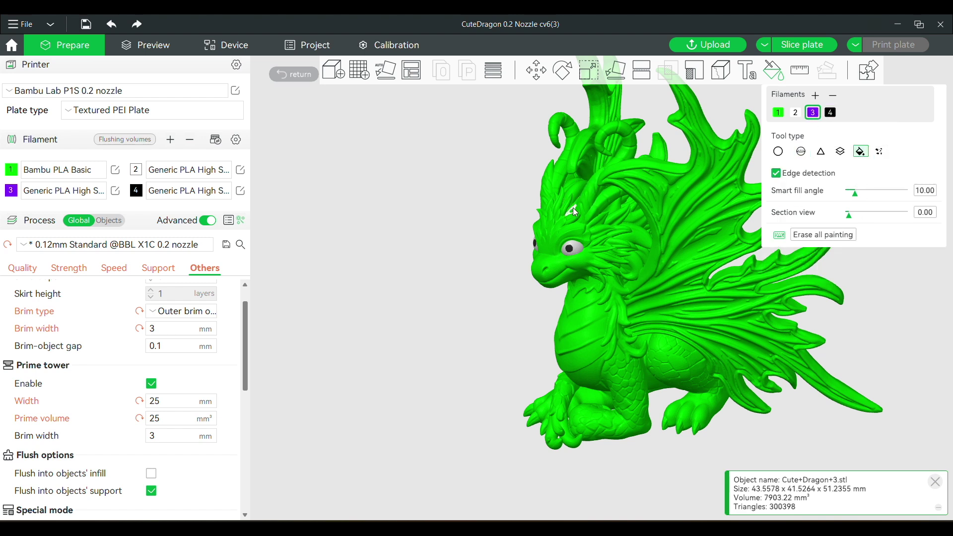
drag(863, 196, 860, 201)
alt+scroll(550, 227, down, 5)
drag(549, 228, 629, 170)
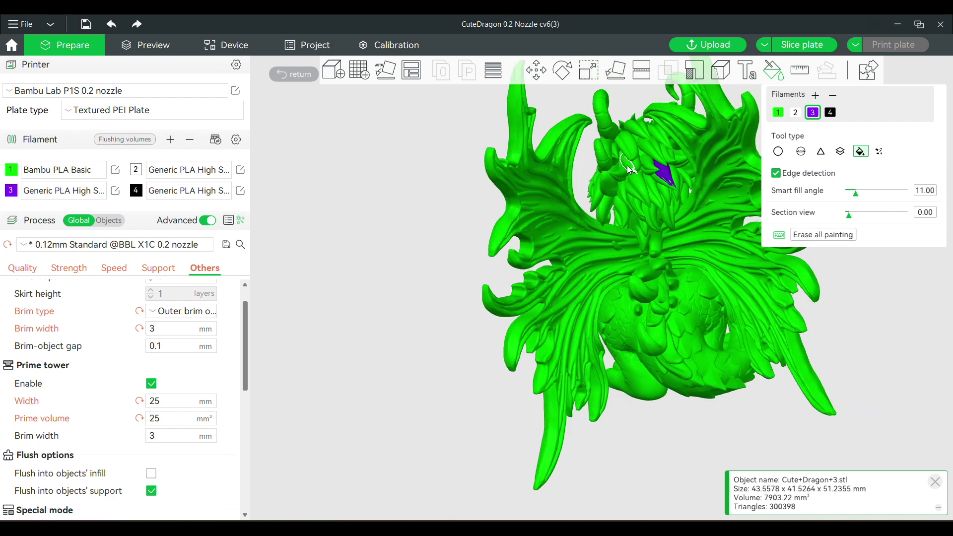
click(637, 168)
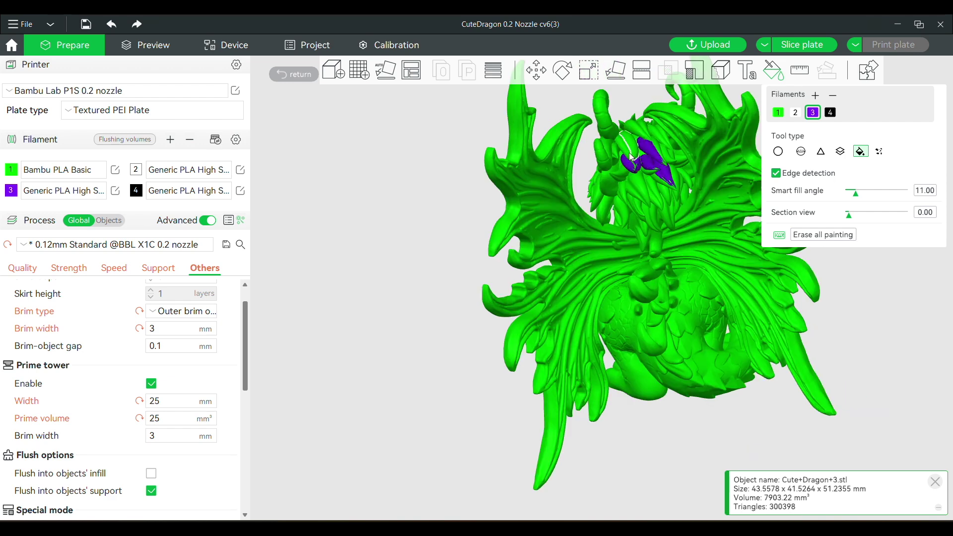
click(637, 156)
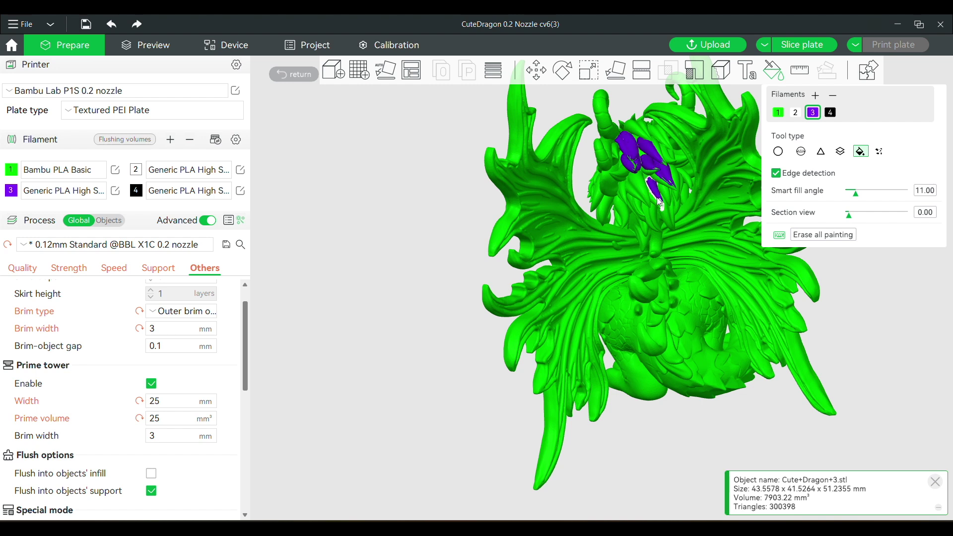
click(638, 192)
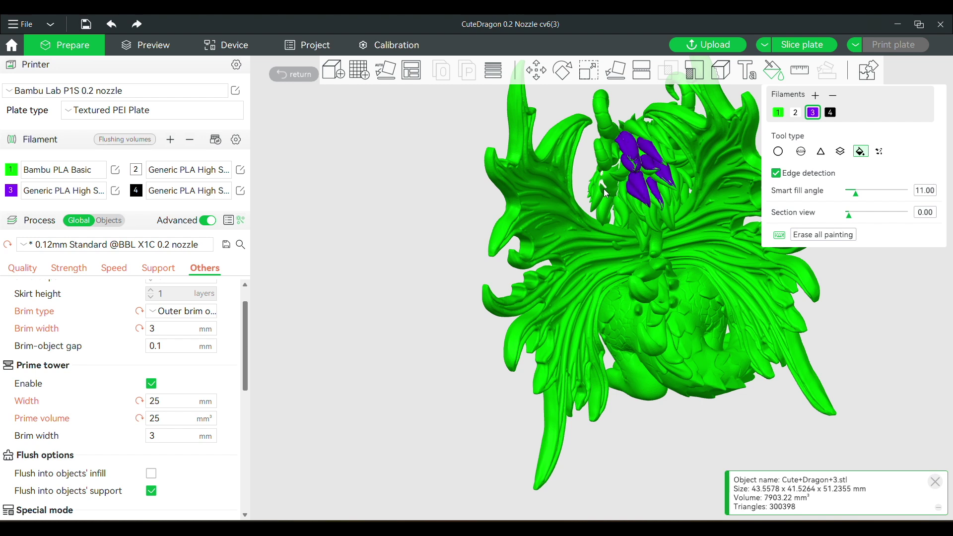
click(605, 190)
Step: Paint the remaining mane and the horns purple and the foot claws white with the Sphere and Fill tools, and exit colour painting
mouse_move(611, 212)
mouse_down()
mouse_move(713, 248)
mouse_move(731, 383)
mouse_move(767, 342)
mouse_move(706, 377)
mouse_move(713, 355)
mouse_move(735, 380)
mouse_move(711, 372)
mouse_move(724, 347)
mouse_up()
key(s)
scroll(713, 248, up, 3)
key(f)
key(s)
key(f)
key(2)
key(Escape)
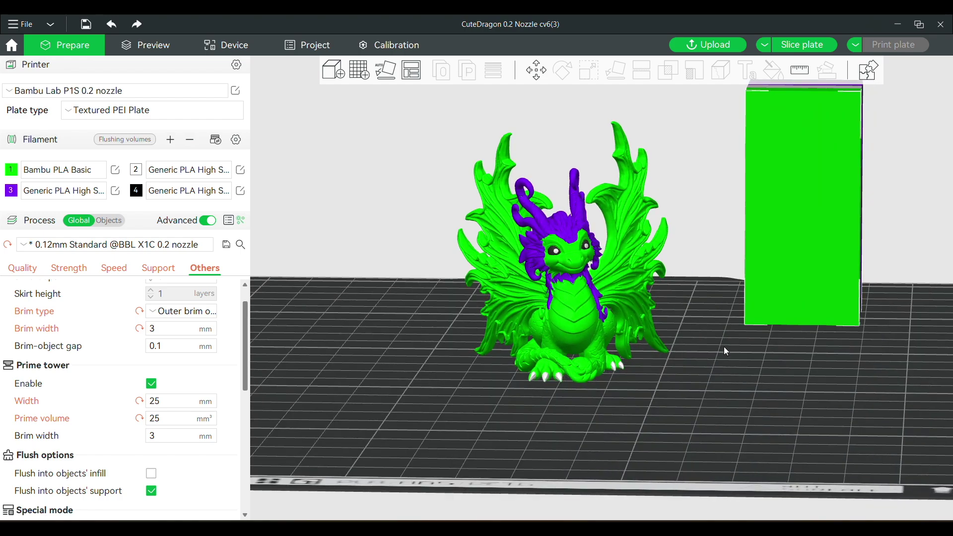